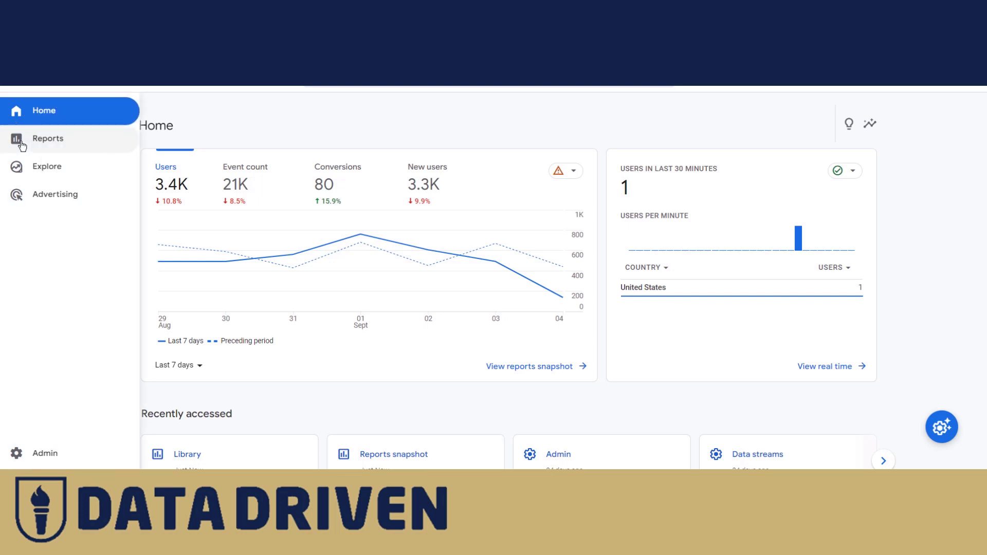
Open the Google Ads campaigns report from the Acquisition overview and look over its campaign table.
left_click(48, 138)
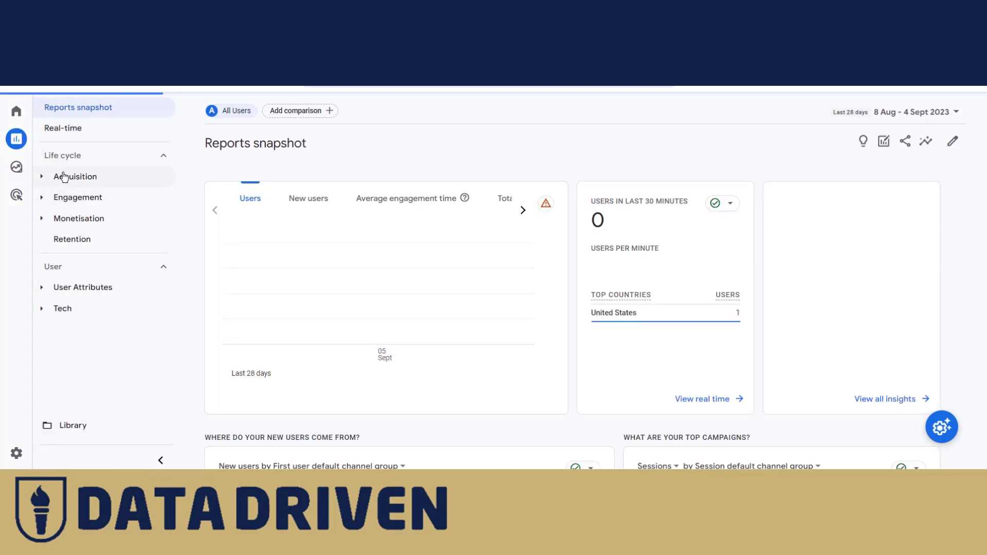
left_click(52, 176)
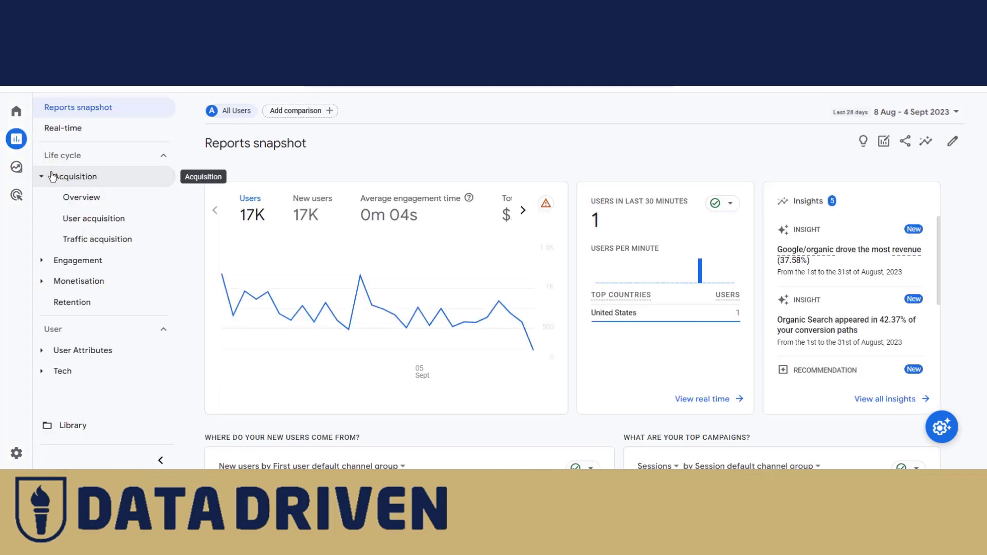
left_click(88, 201)
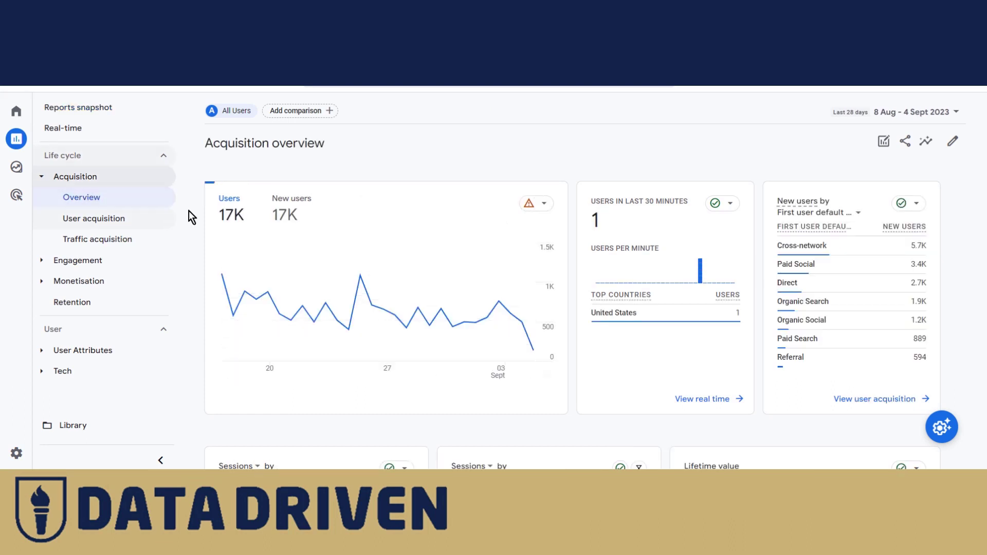
scroll(740, 285, "down", 5)
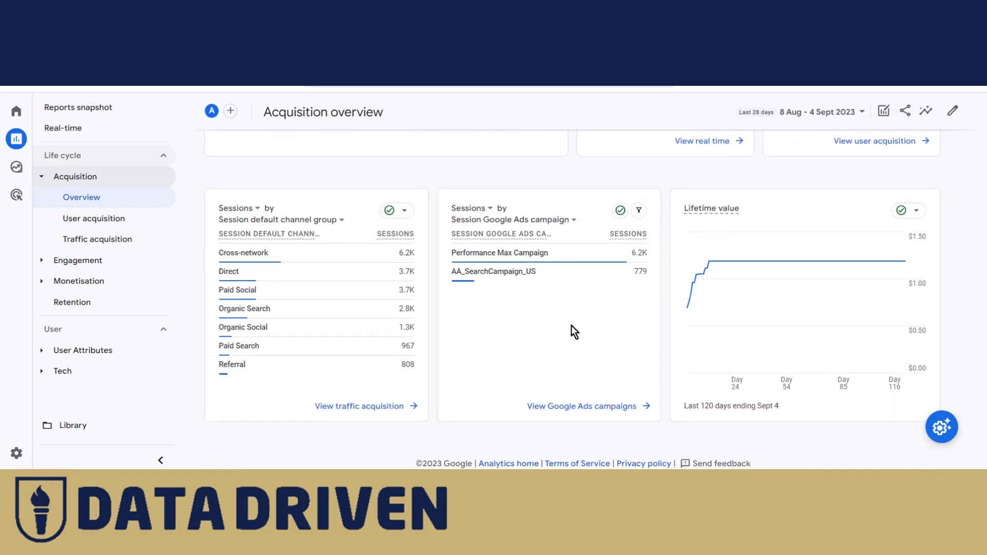
left_click(597, 407)
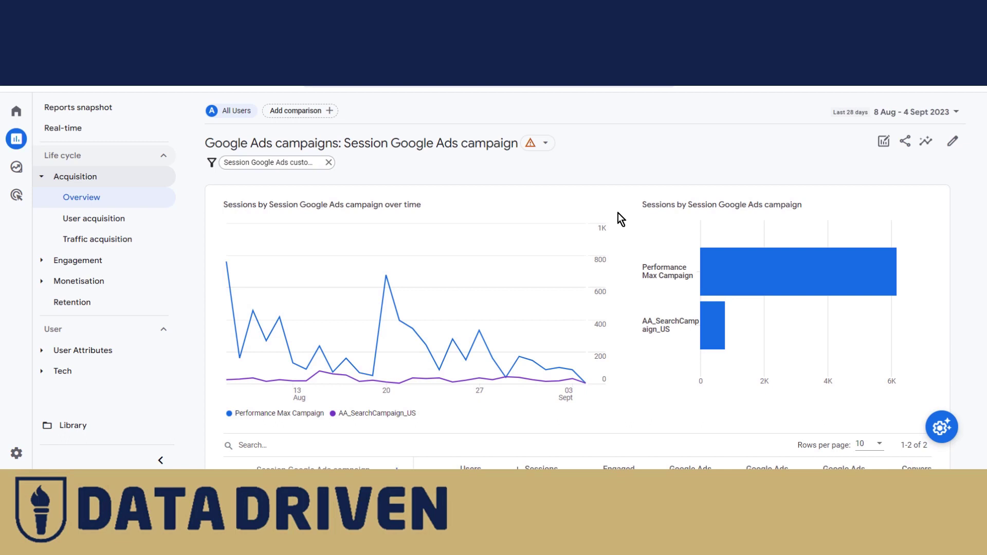
scroll(622, 196, "down", 3)
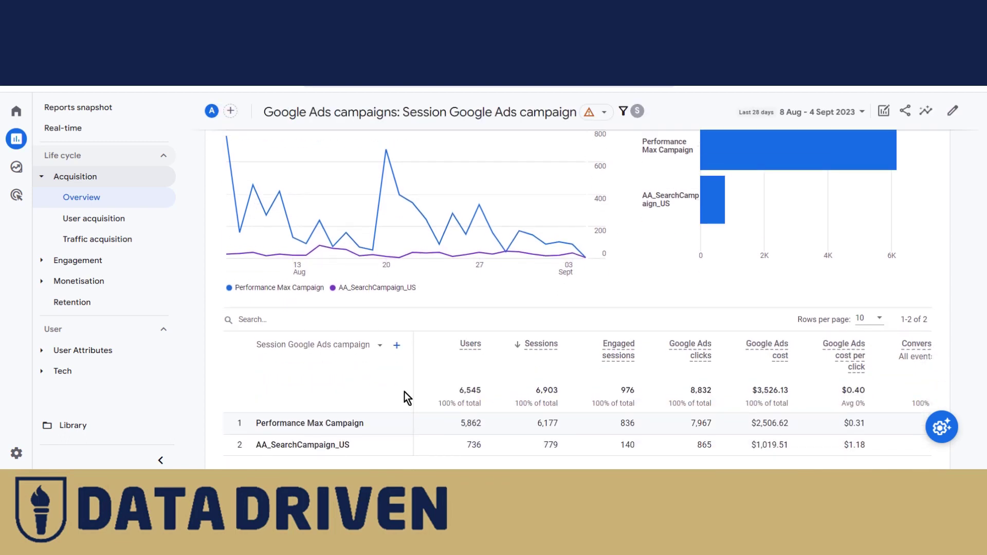
scroll(404, 391, "up", 3)
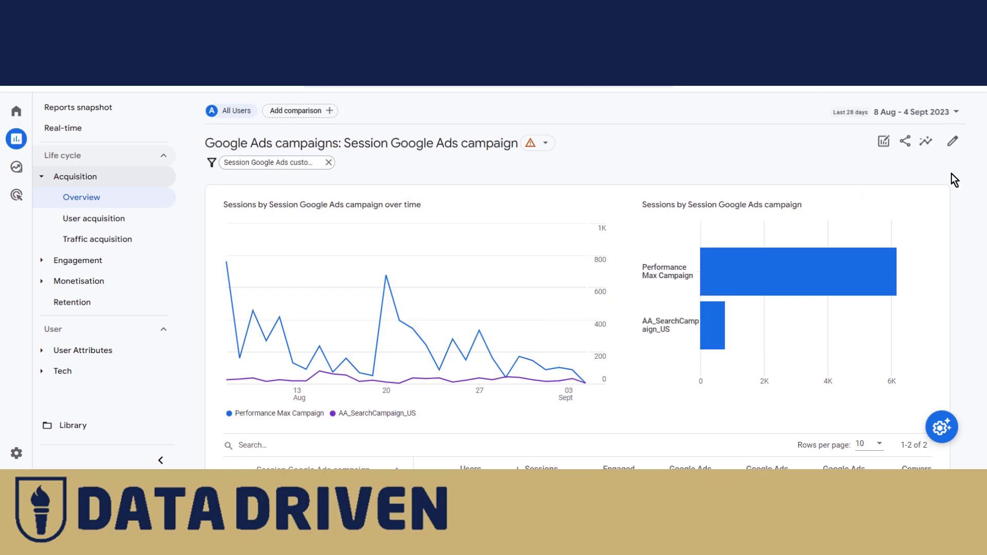
Customise the report so that Session Google Ads keyword text is the default primary dimension, and apply the change.
left_click(952, 144)
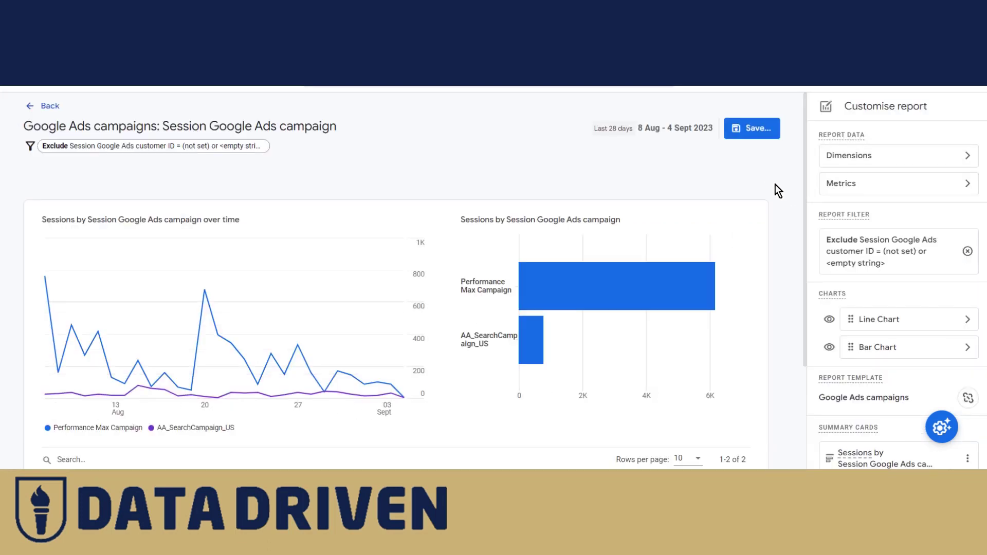
left_click(907, 157)
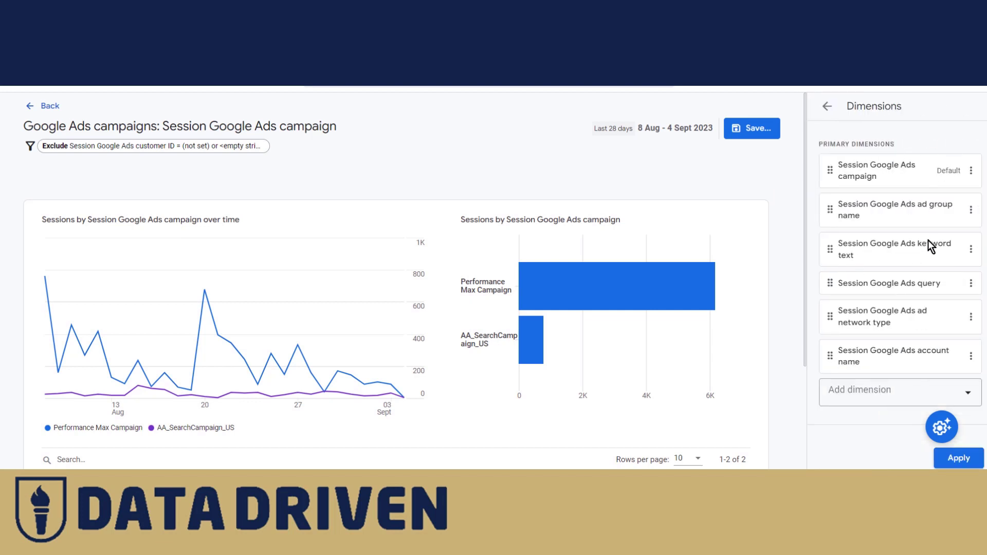
left_click(970, 249)
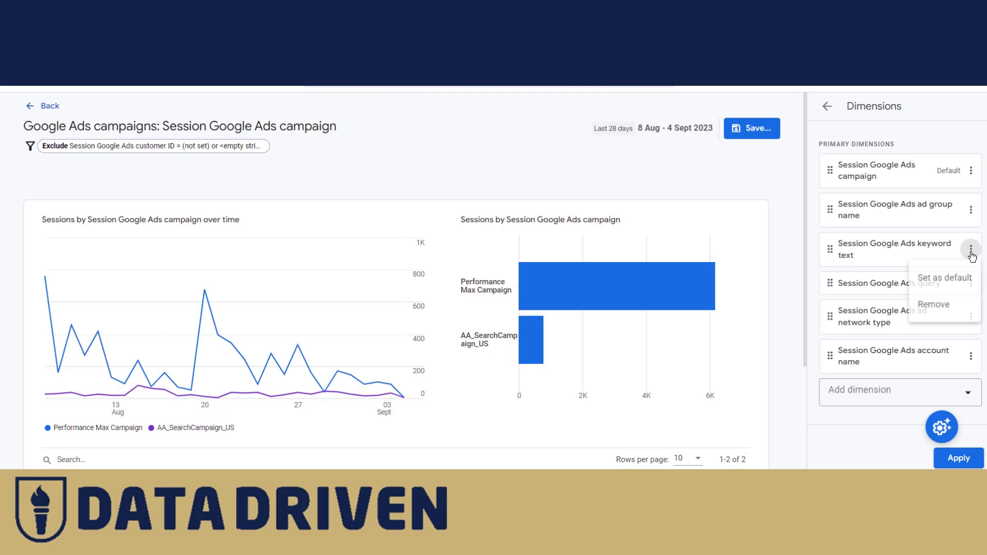
left_click(953, 278)
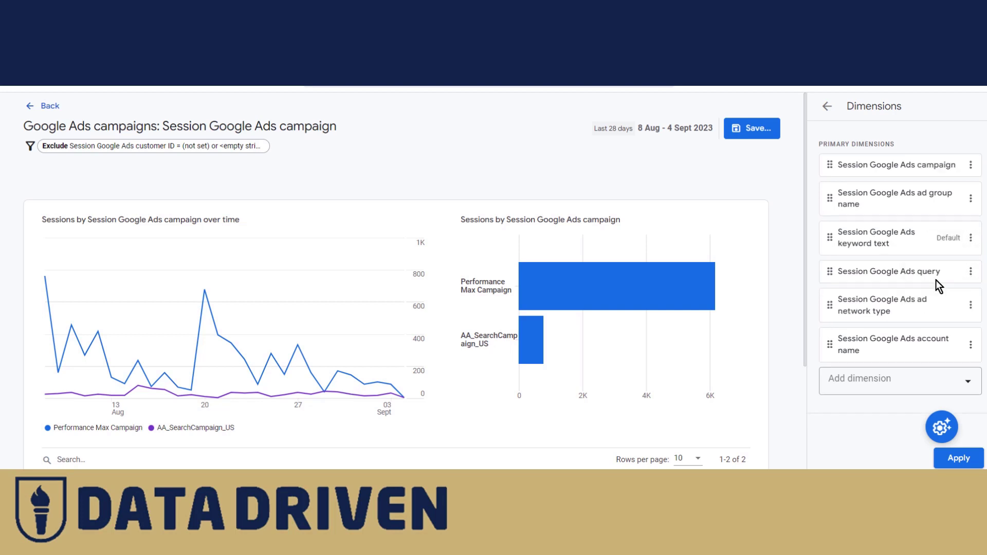
left_click(958, 459)
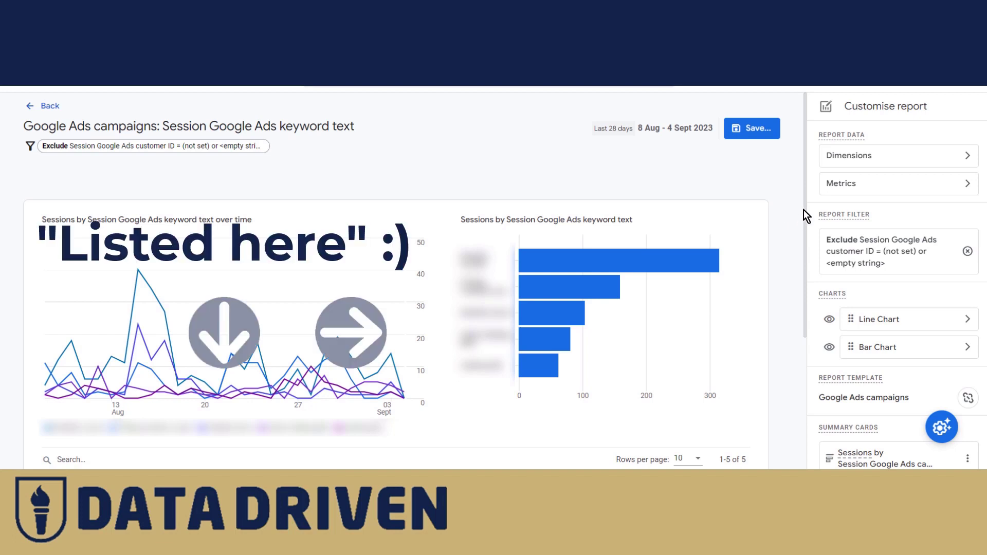
Review the keyword table's columns, and add Purchase revenue to the report's metrics.
left_click_drag(804, 202, 788, 378)
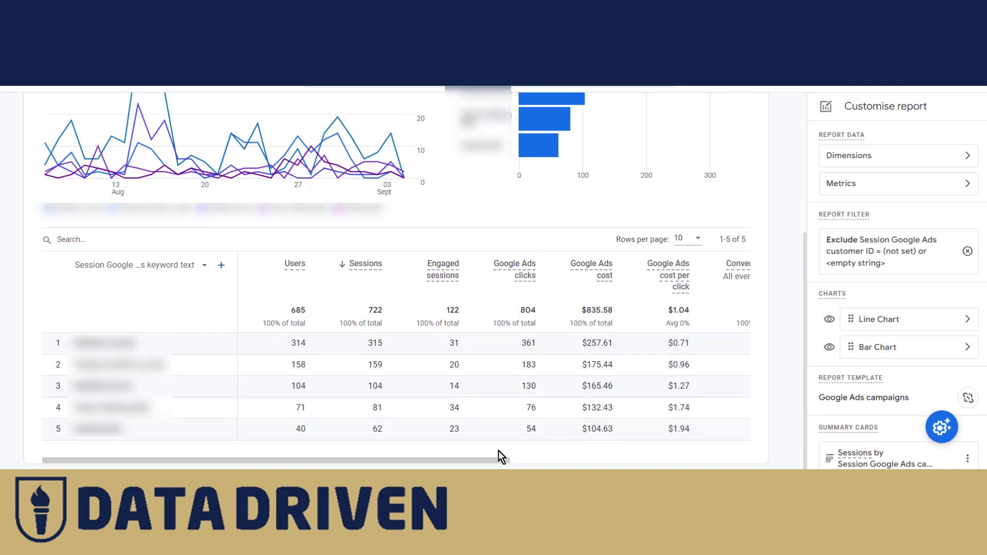
left_click_drag(460, 466, 702, 465)
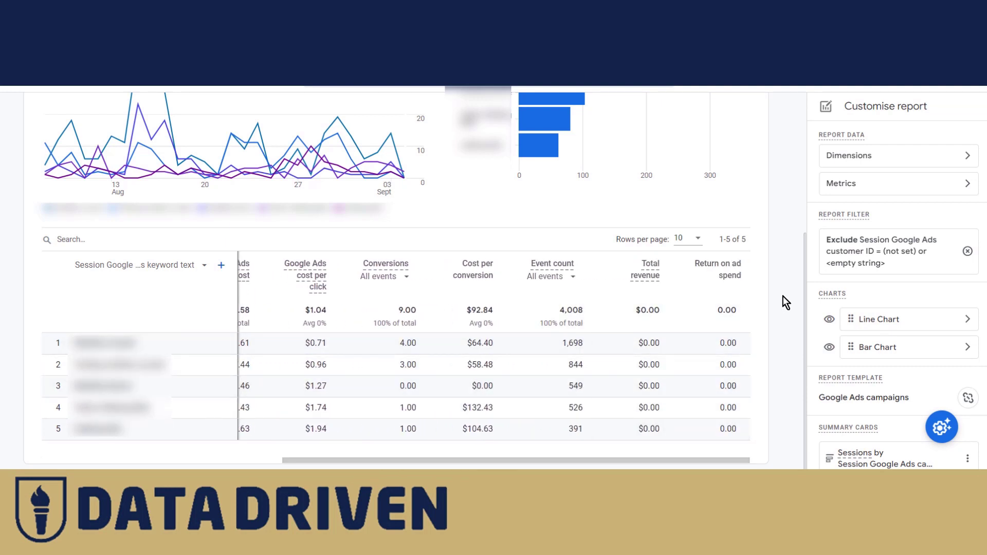
left_click(927, 191)
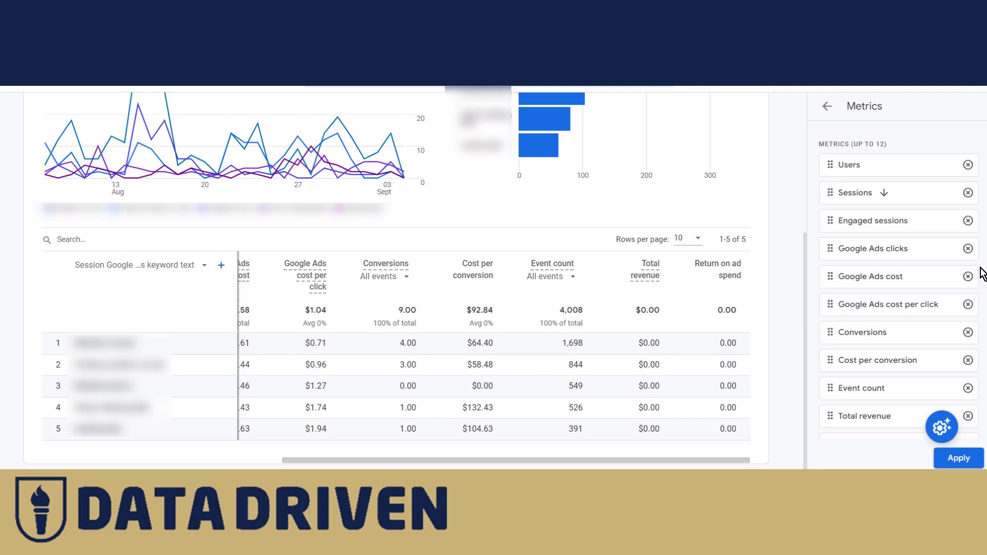
scroll(977, 319, "down", 2)
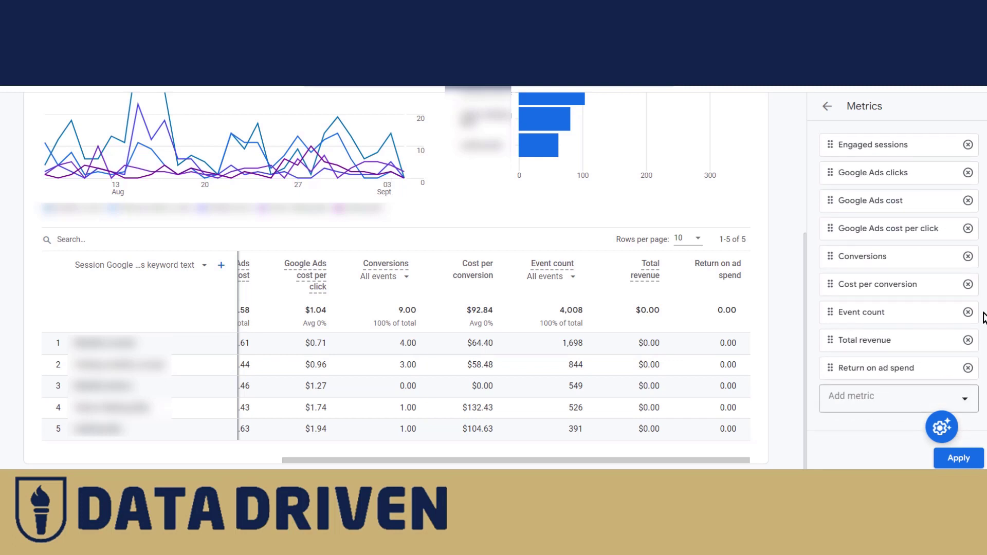
left_click(889, 395)
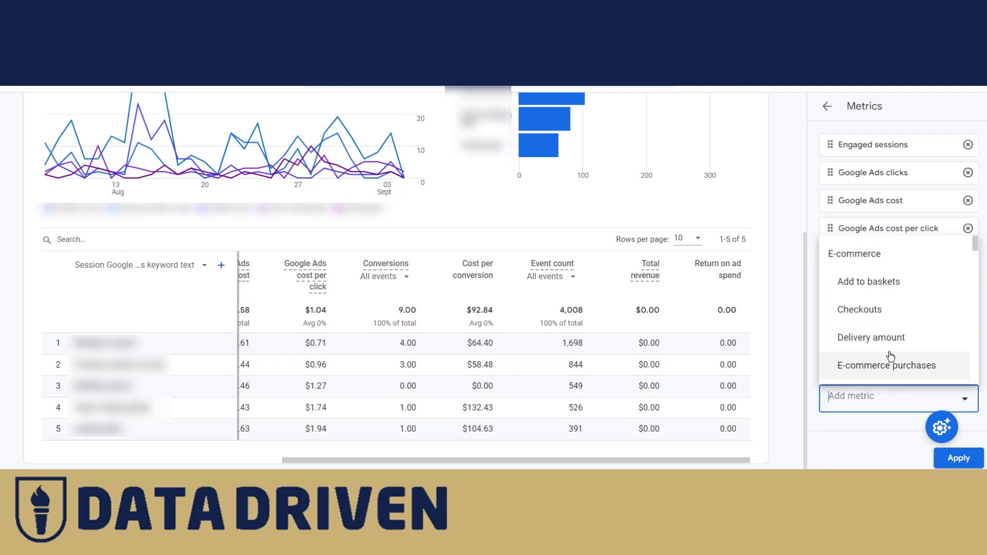
scroll(893, 329, "down", 3)
left_click(894, 325)
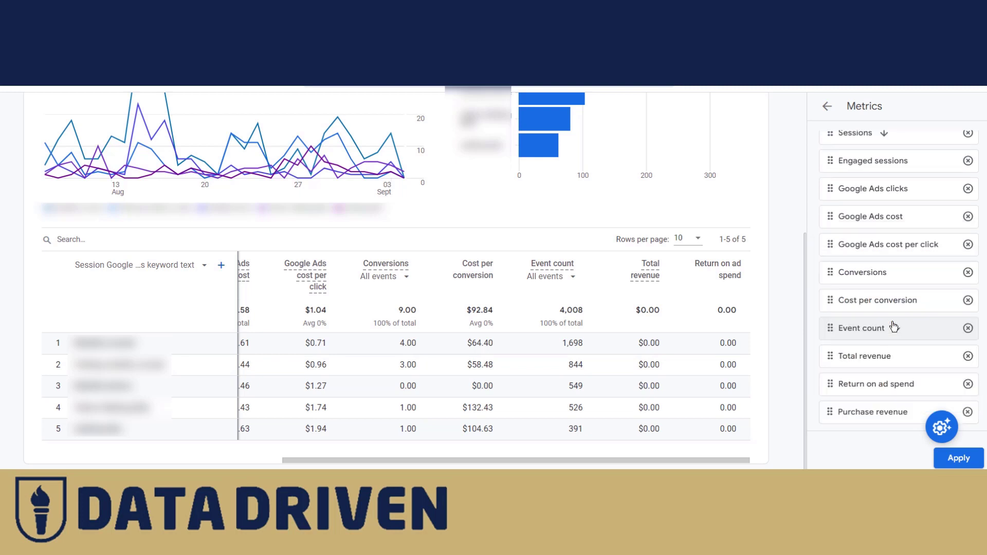
left_click(959, 457)
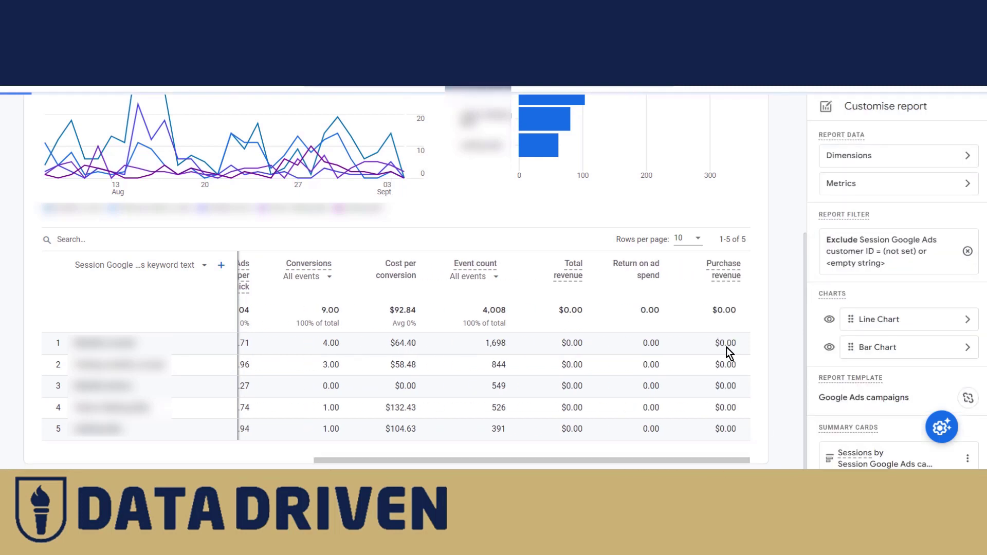
Save the customised report as a new report named Keywords.
scroll(761, 395, "up", 5)
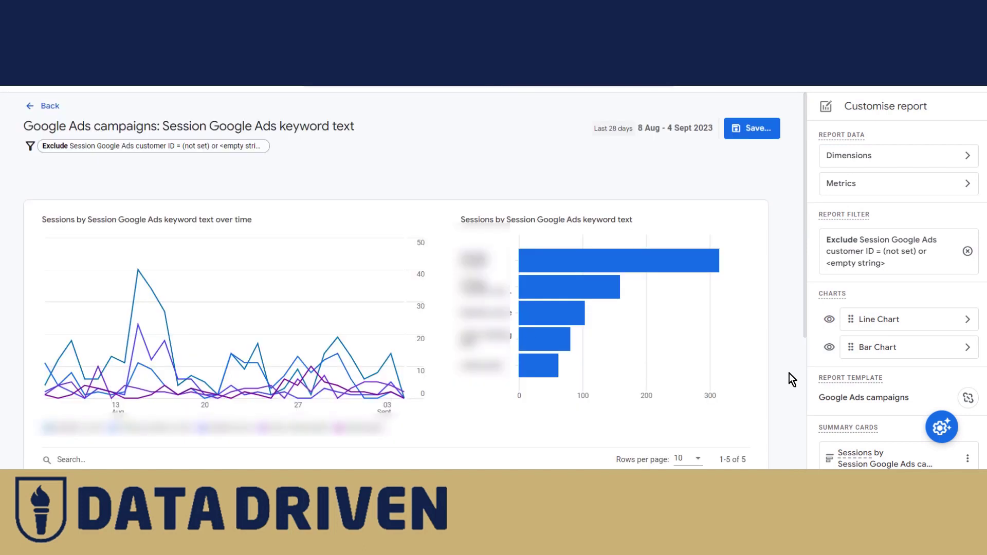
left_click(746, 136)
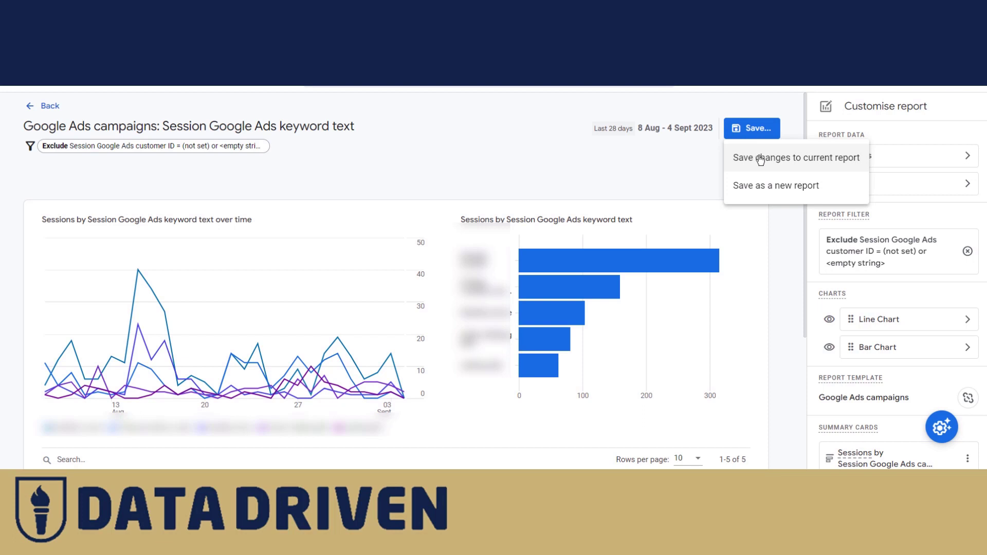
left_click(755, 186)
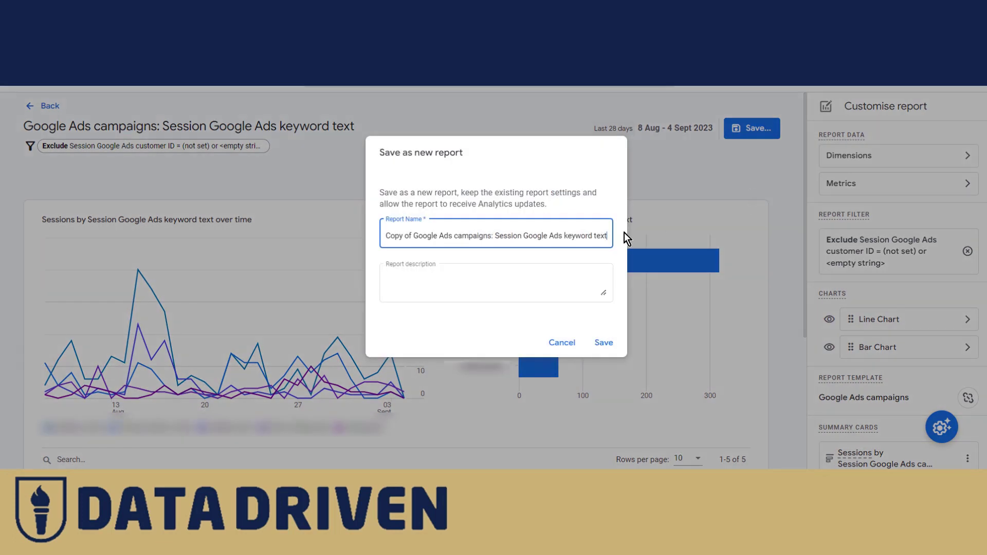
key("ctrl+a")
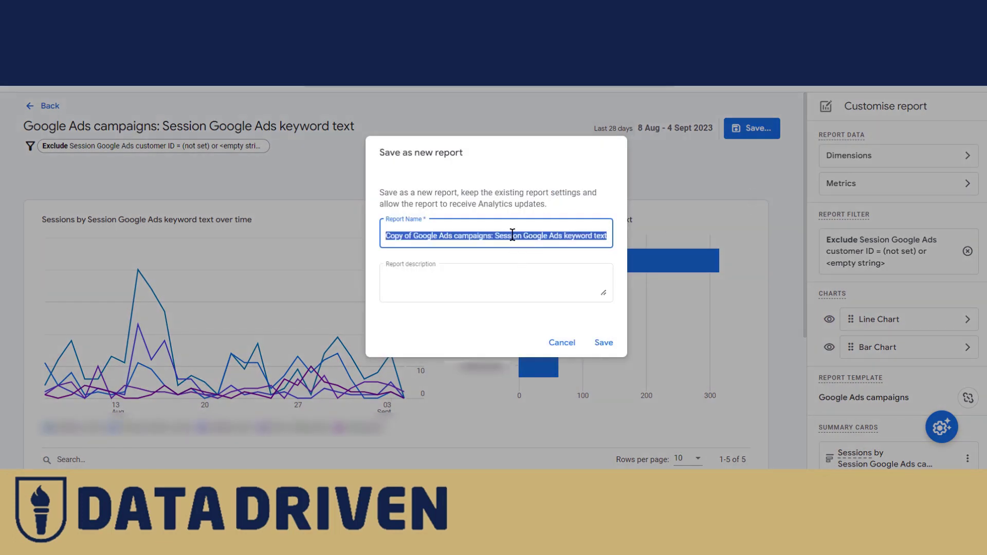
key("BackSpace")
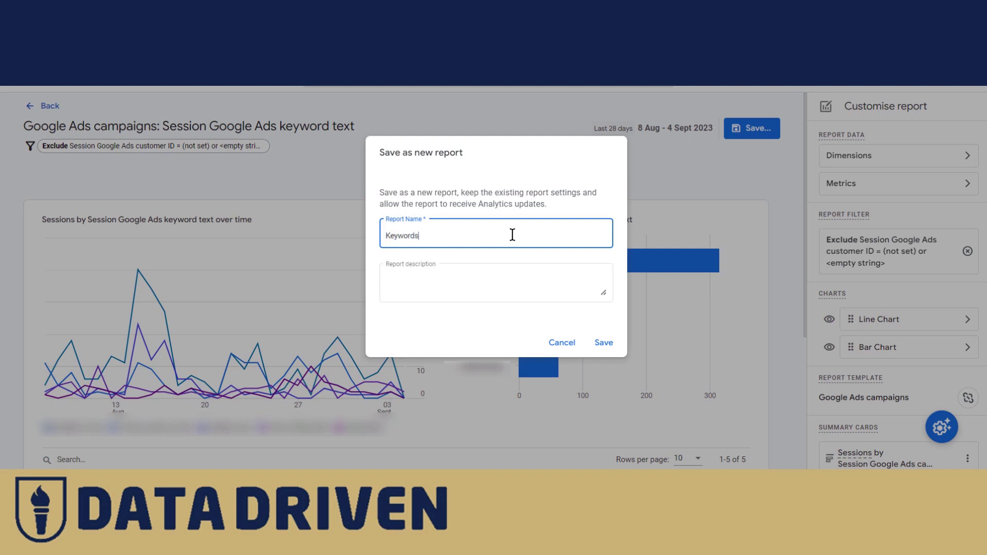
left_click(598, 344)
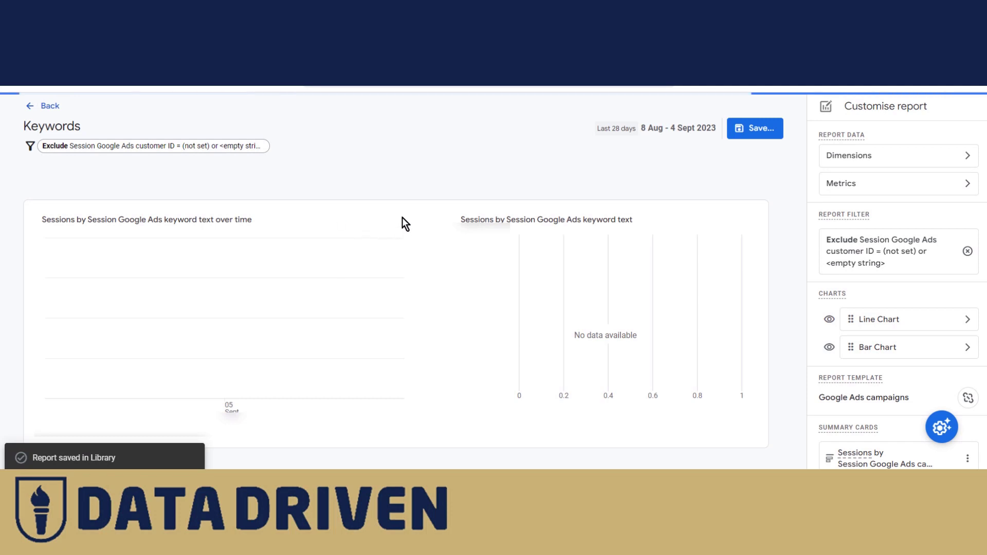
Leave the report editor for the Library and create a new collection named Google Ads.
left_click(28, 107)
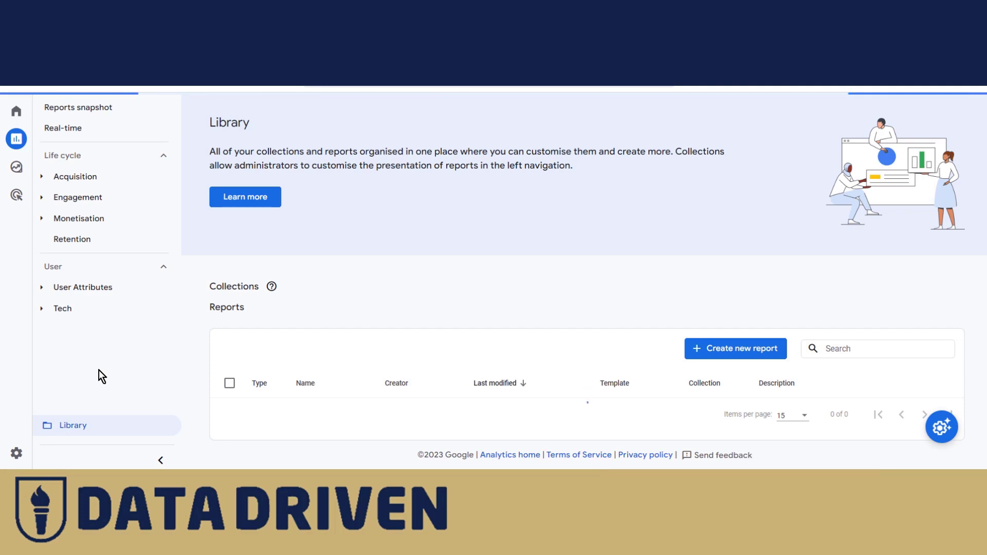
scroll(229, 223, "down", 1)
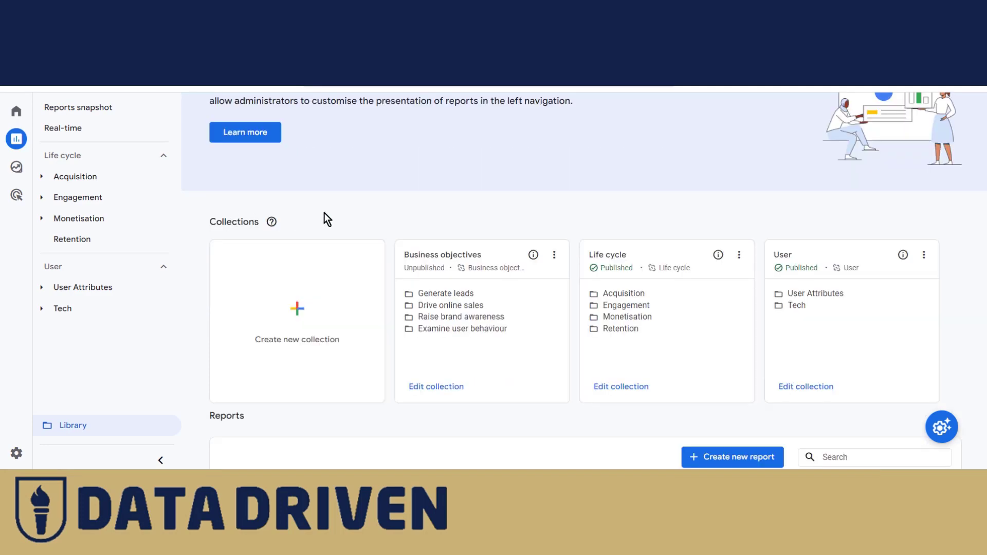
left_click(295, 312)
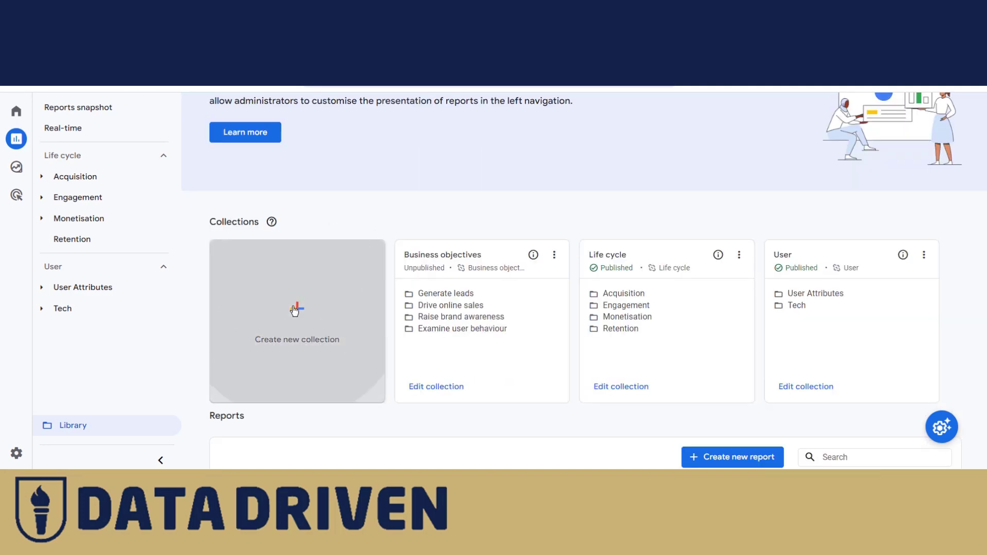
key("Escape")
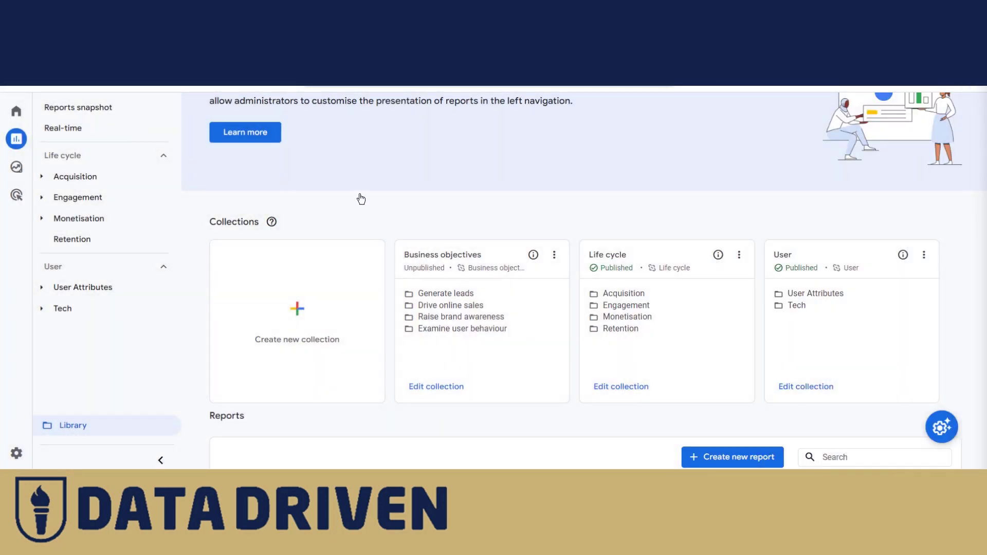
left_click(304, 308)
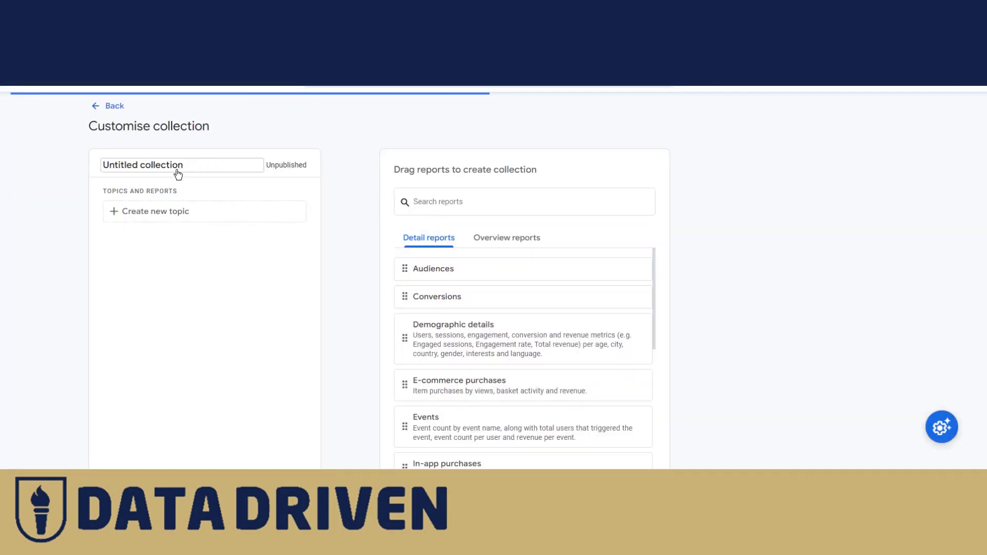
left_click_drag(185, 166, 103, 180)
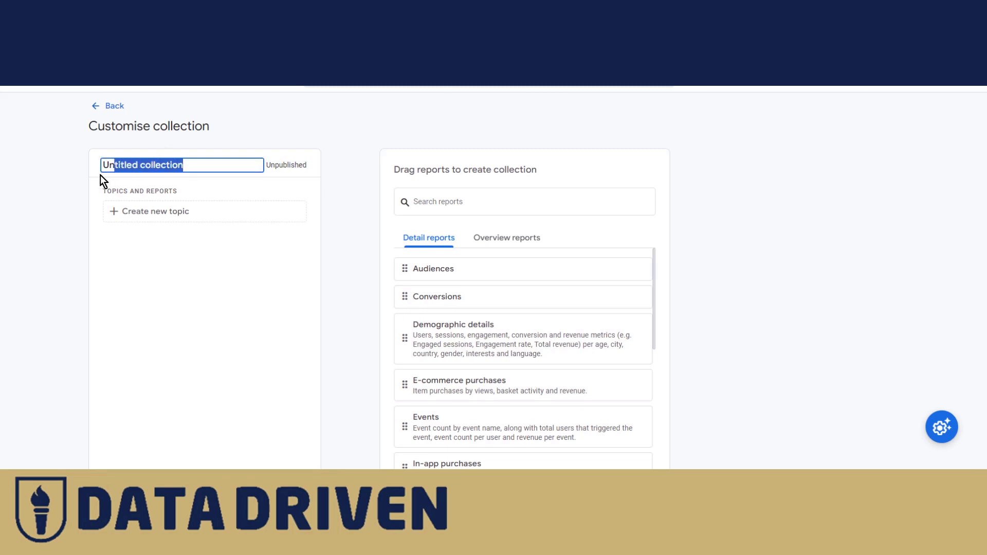
type("G")
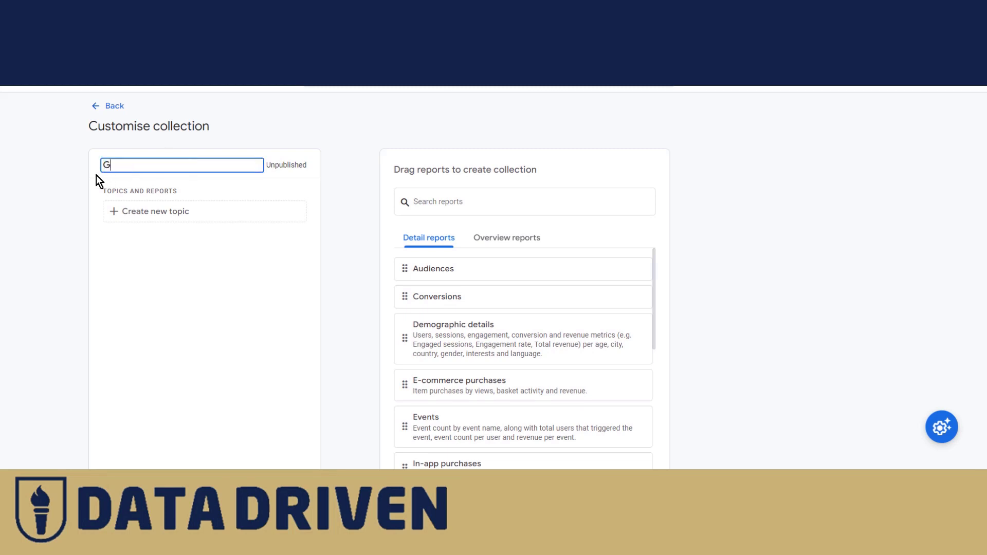
type("oogle Ads")
Add a topic named Search to the Google Ads collection.
left_click(135, 216)
left_click(113, 247)
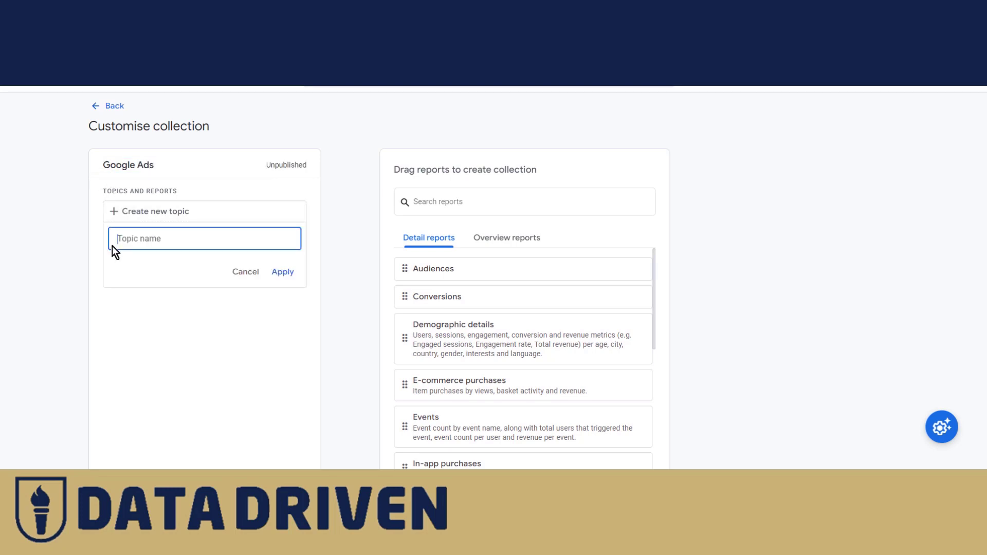
type("Search")
left_click(280, 273)
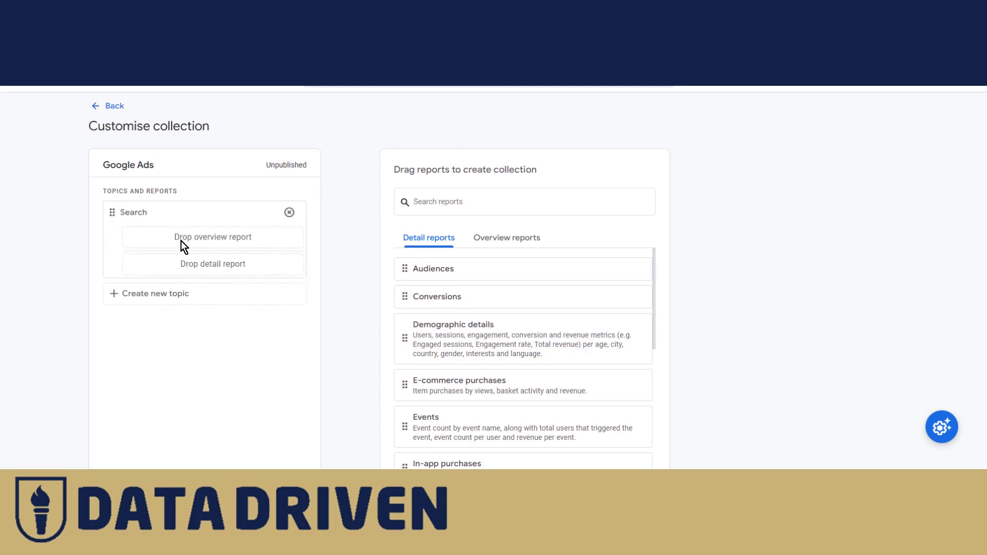
Add a second topic named Non Search to the Google Ads collection.
left_click(148, 304)
left_click(142, 319)
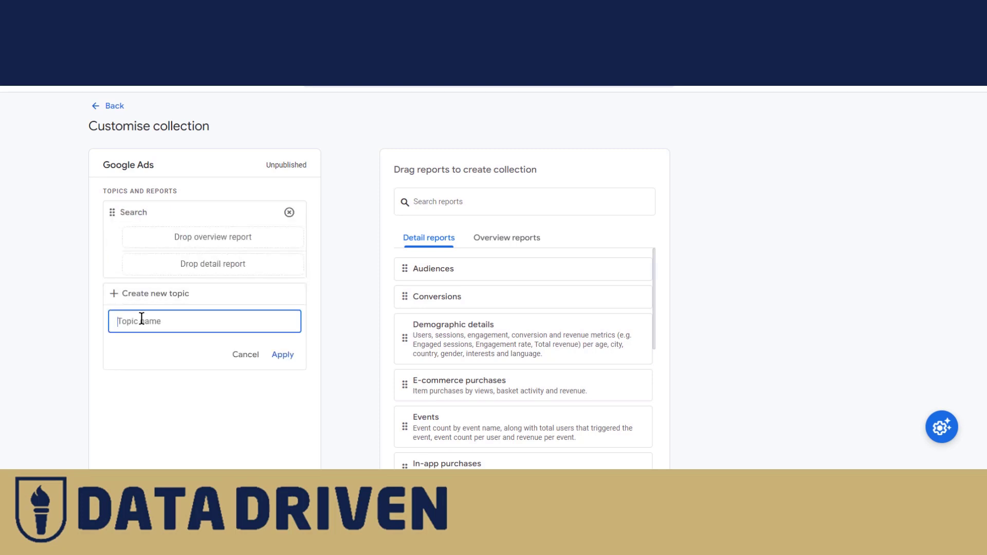
type("Non Search")
left_click(283, 356)
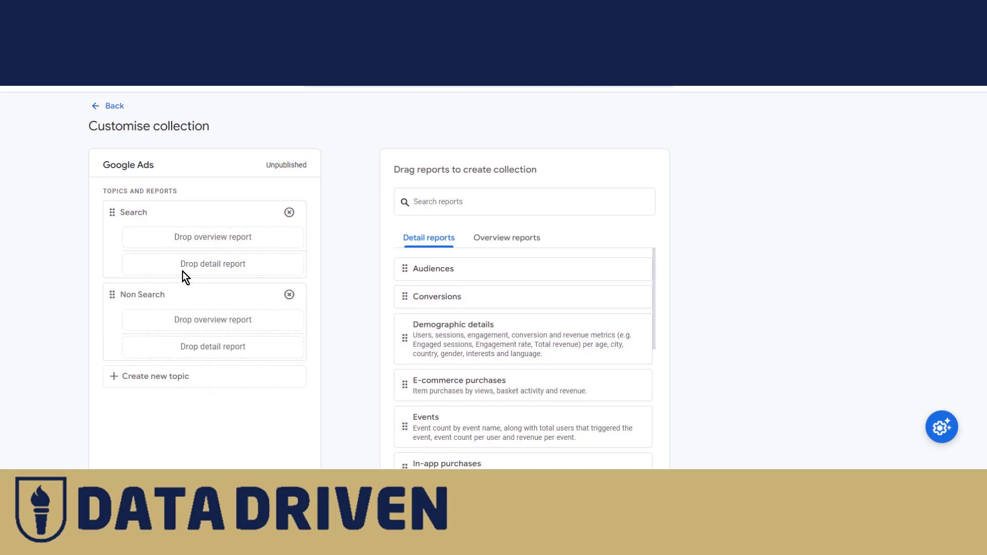
Find the Keywords detail report, place it under the Search topic, and save the Google Ads collection.
left_click(467, 199)
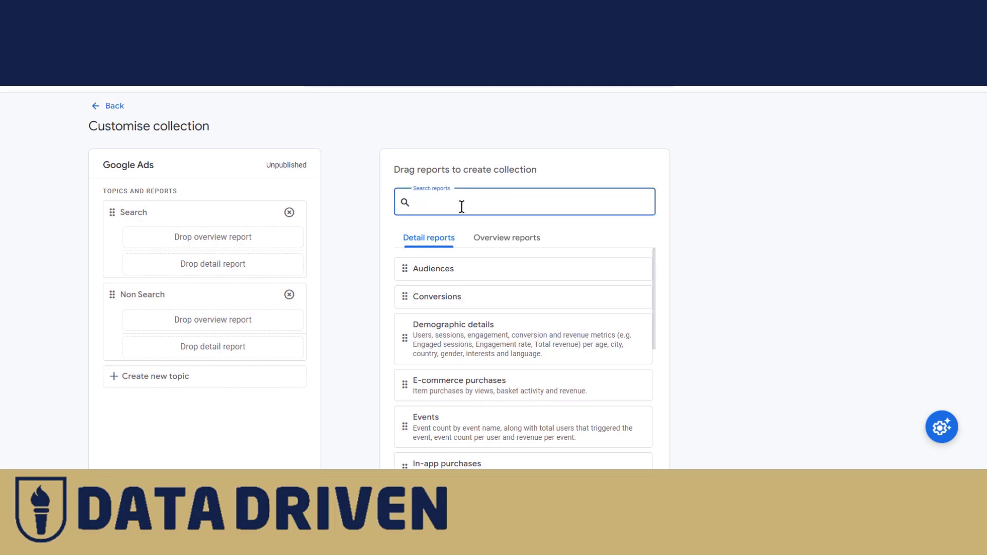
type("Key")
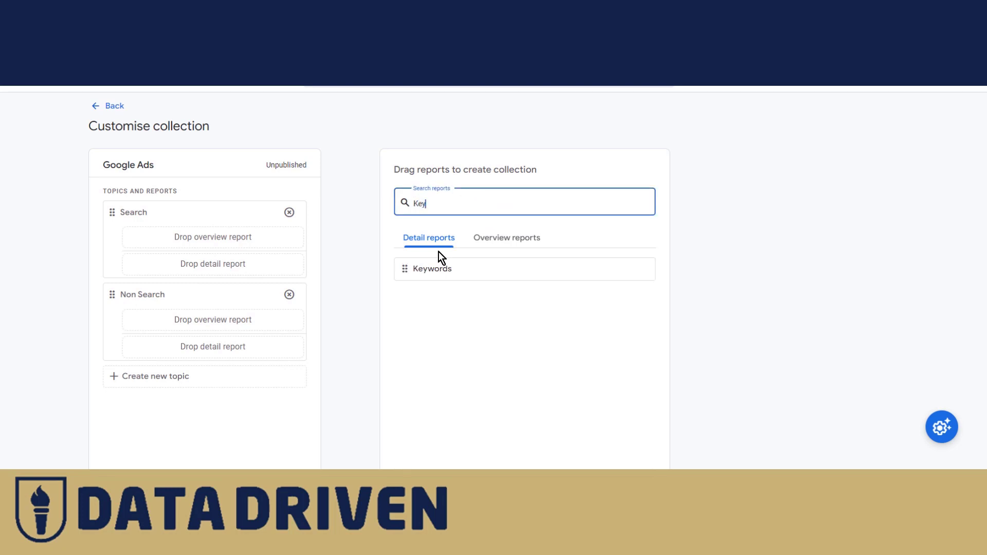
left_click_drag(405, 269, 139, 267)
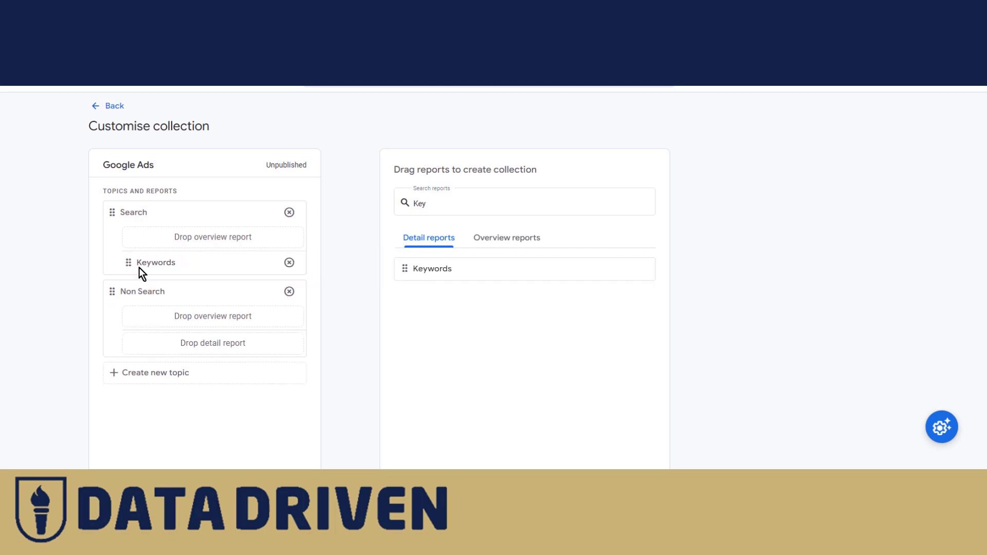
scroll(289, 354, "down", 1)
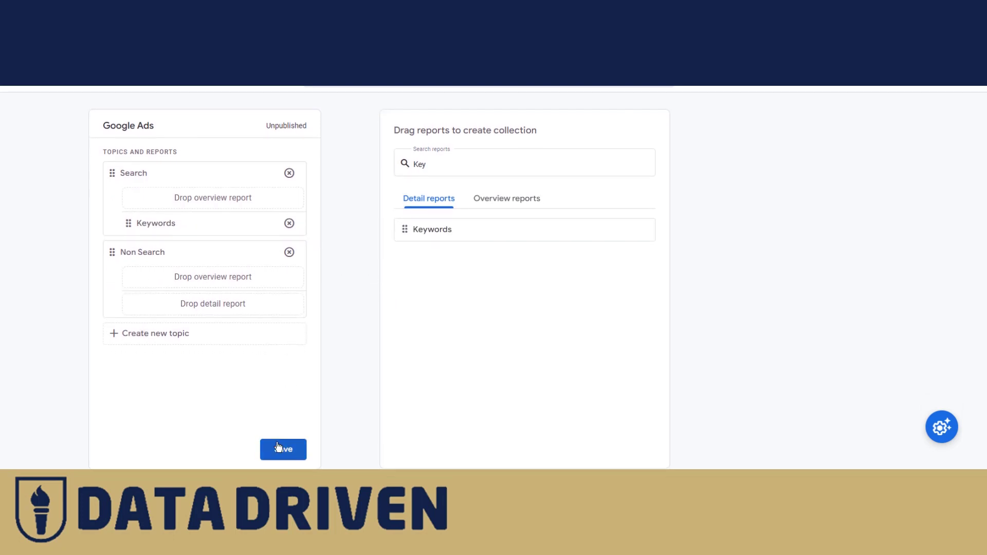
left_click(278, 449)
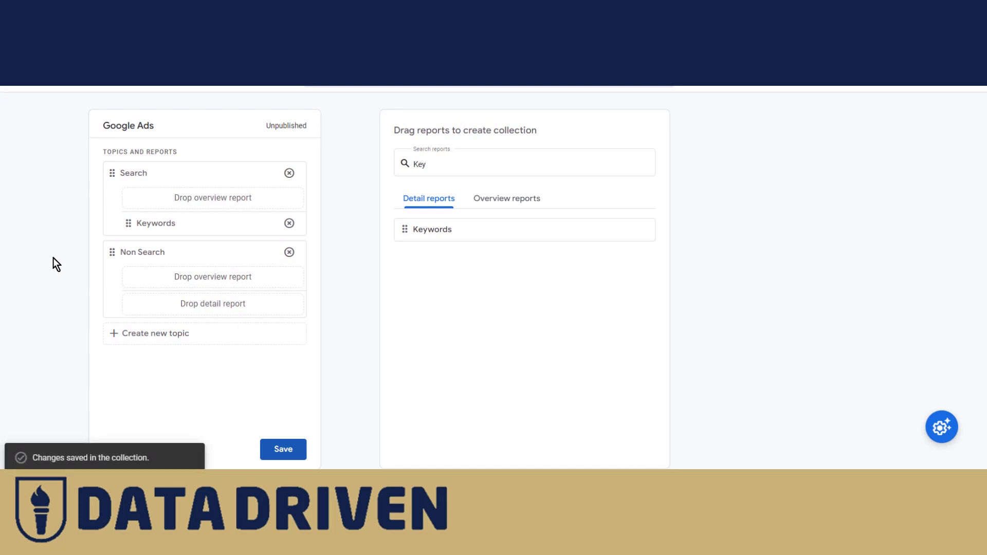
Return to the Library, publish the Google Ads collection, and expand its Search topic in the report navigation.
scroll(46, 170, "up", 1)
left_click(95, 107)
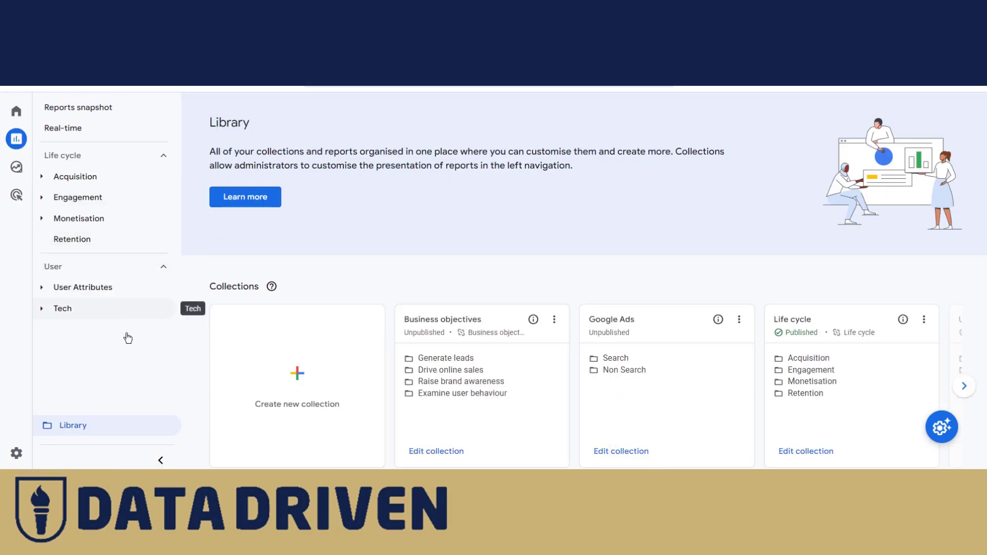
left_click(739, 319)
left_click(758, 345)
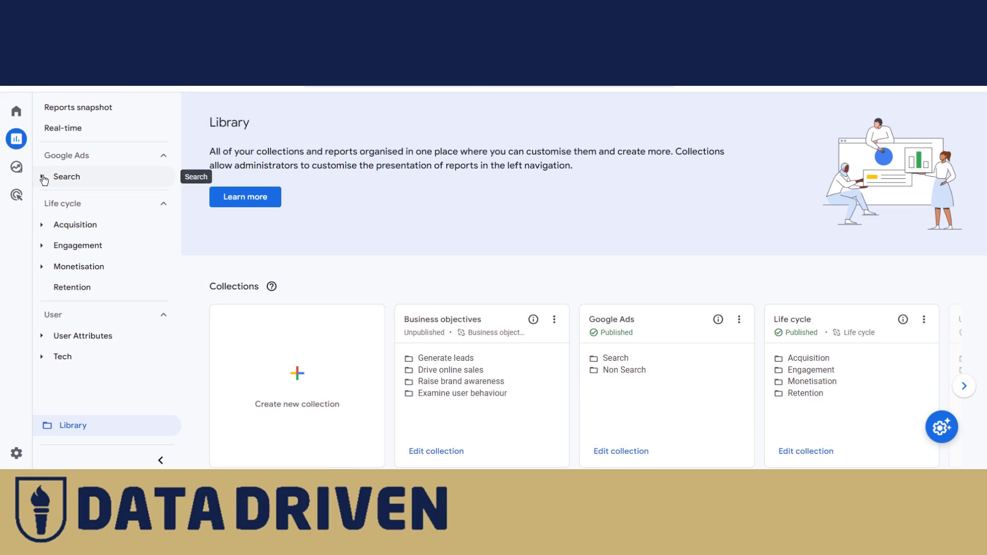
left_click(42, 178)
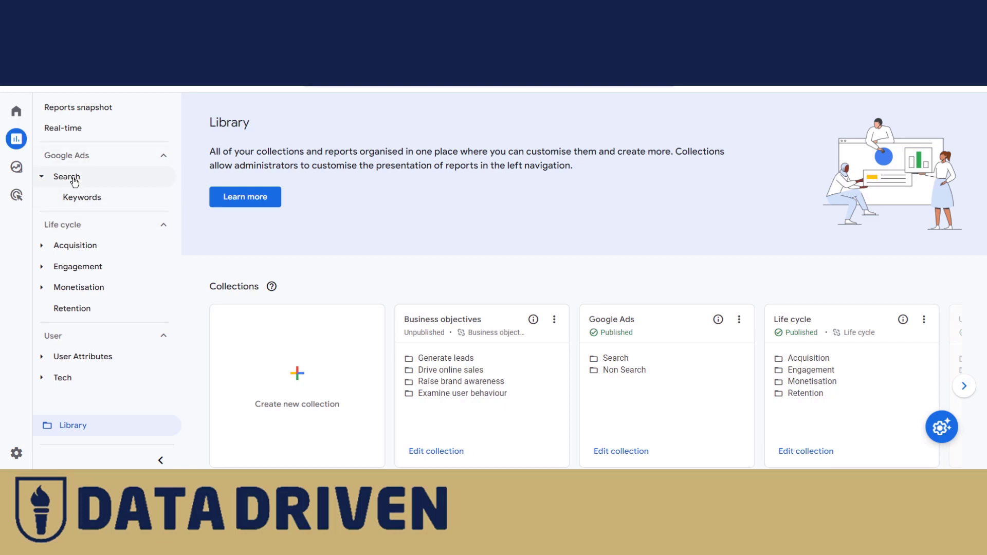
Open the Google Ads campaigns report from the Acquisition overview and bring it up for customisation.
mouse_move(21, 144)
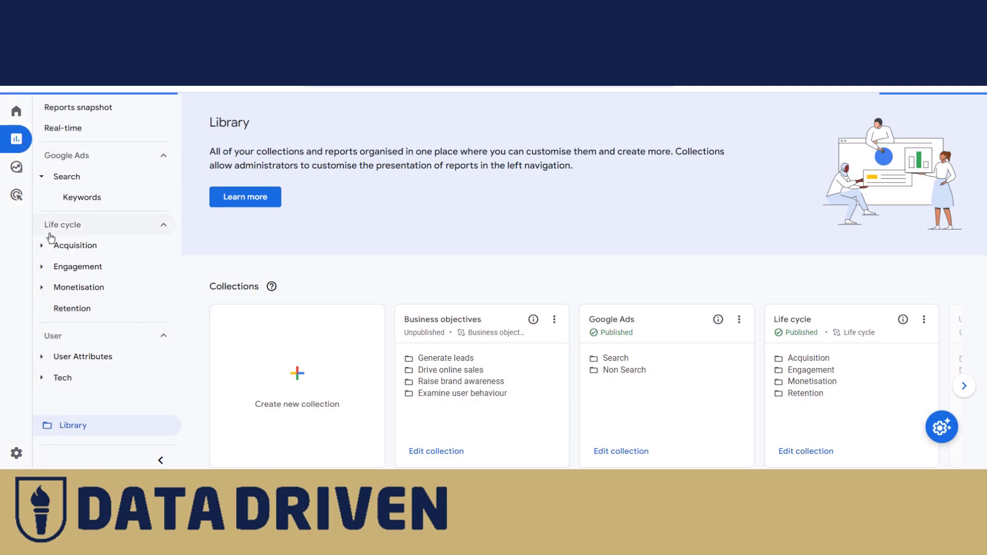
left_click(72, 247)
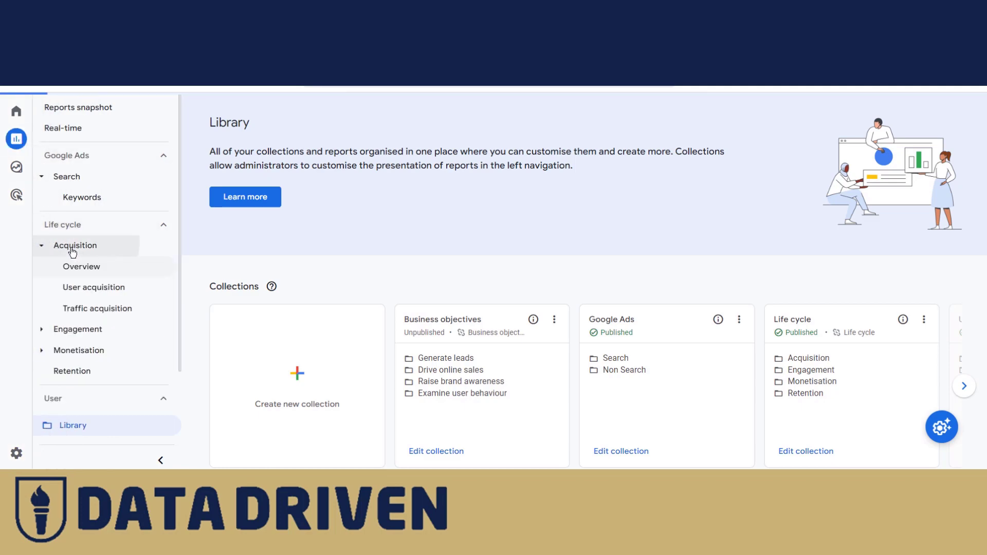
scroll(524, 304, "down", 5)
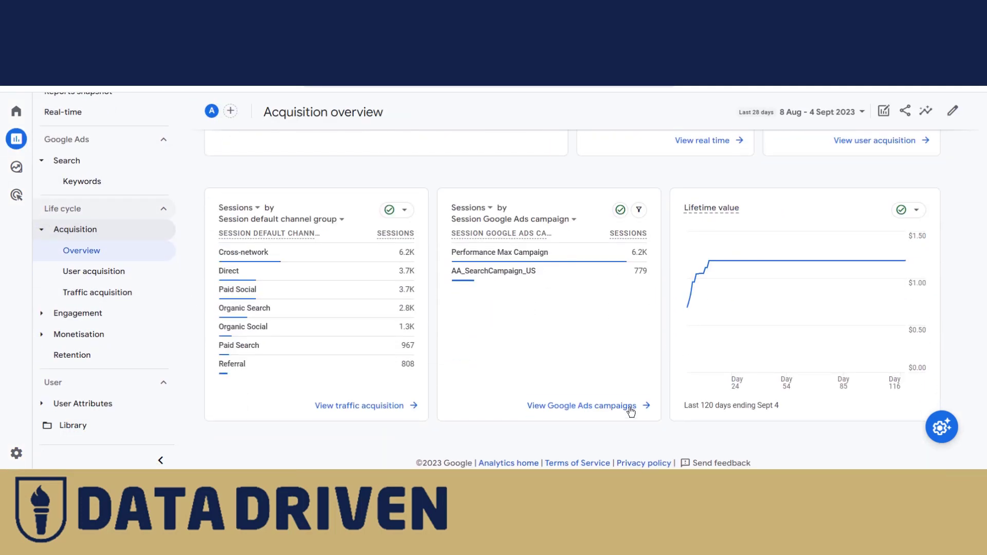
left_click(631, 411)
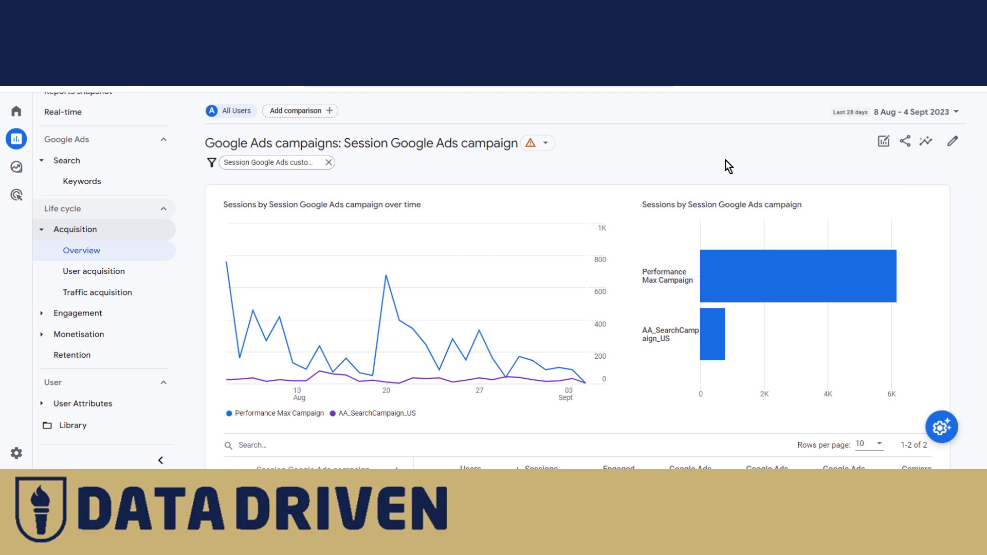
left_click(952, 141)
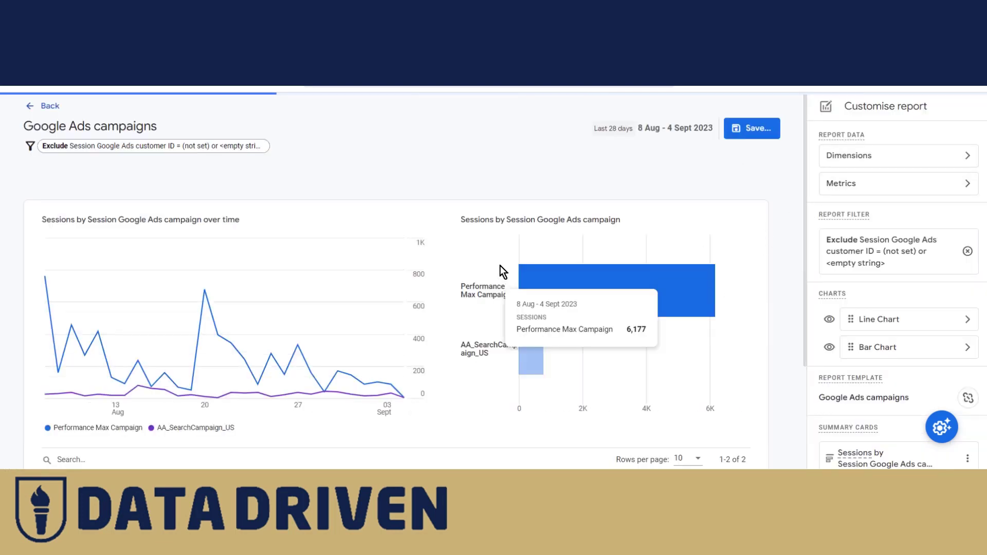
scroll(418, 223, "down", 2)
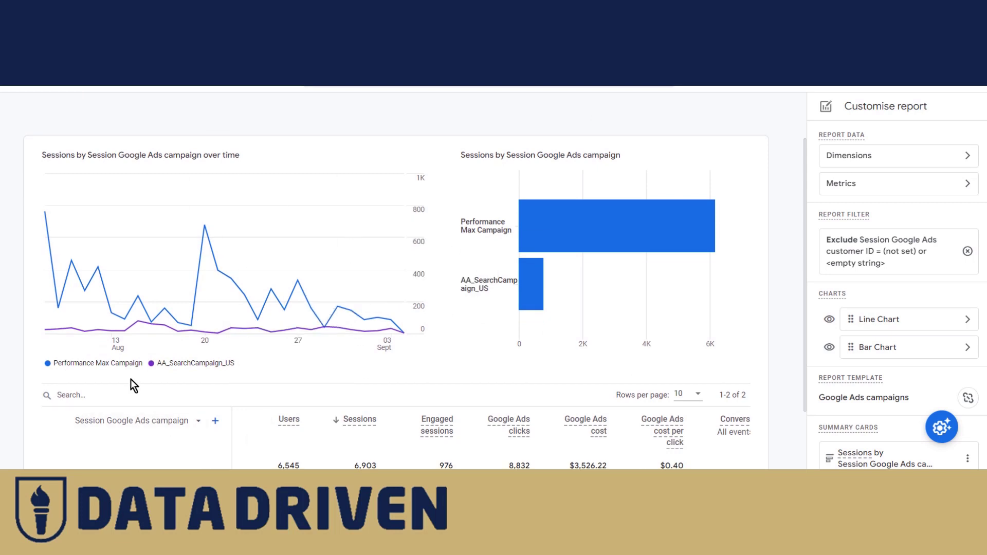